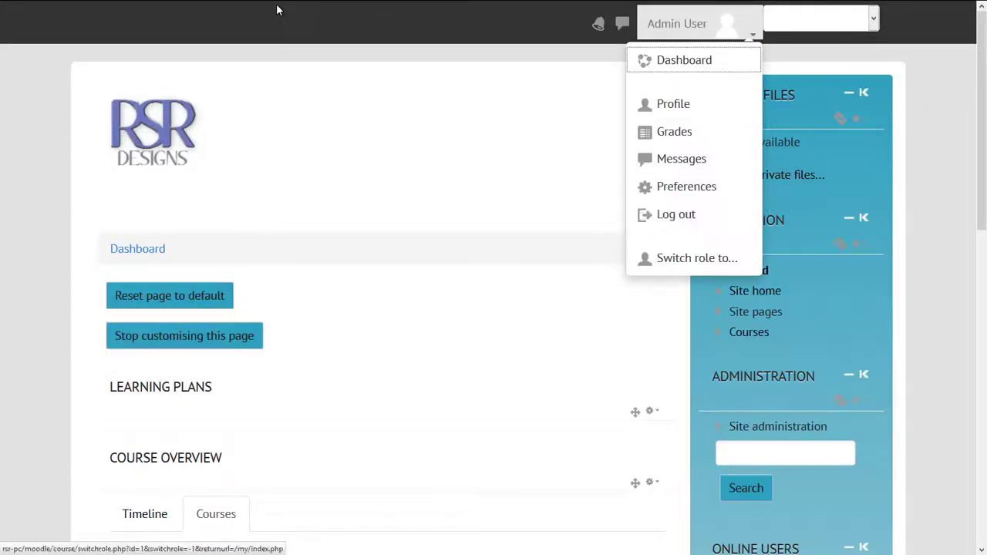
Scroll the Plugins administration page down to the Install plugins ZIP package upload form
scroll(277, 6, "down", 3)
scroll(277, 8, "up", 3)
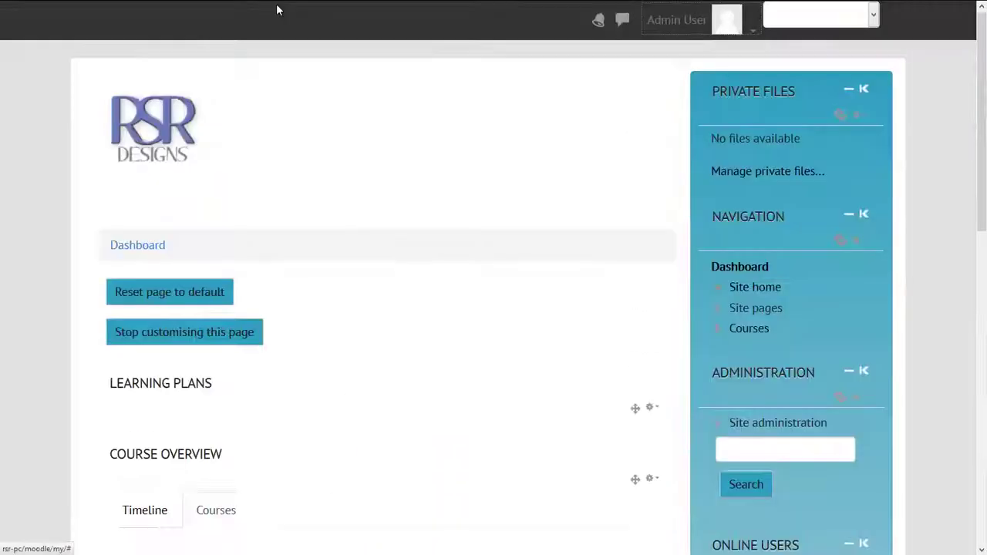
scroll(278, 9, "down", 2)
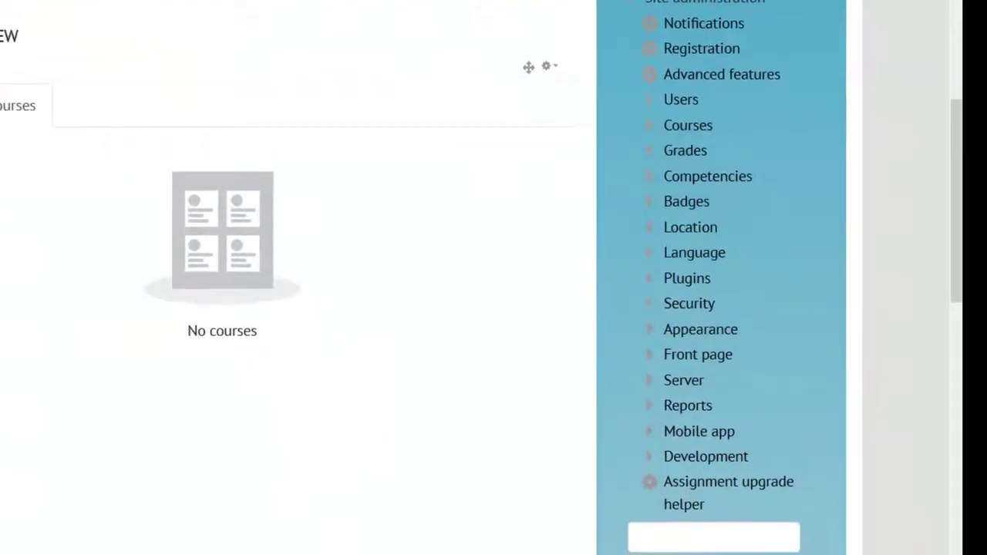
scroll(259, 6, "down", 1)
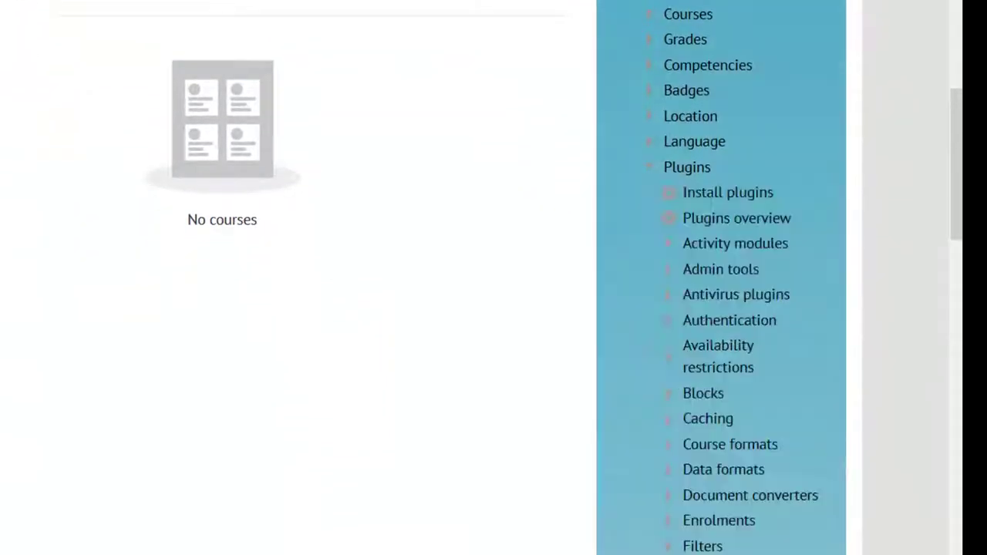
scroll(494, 277, "down", 1)
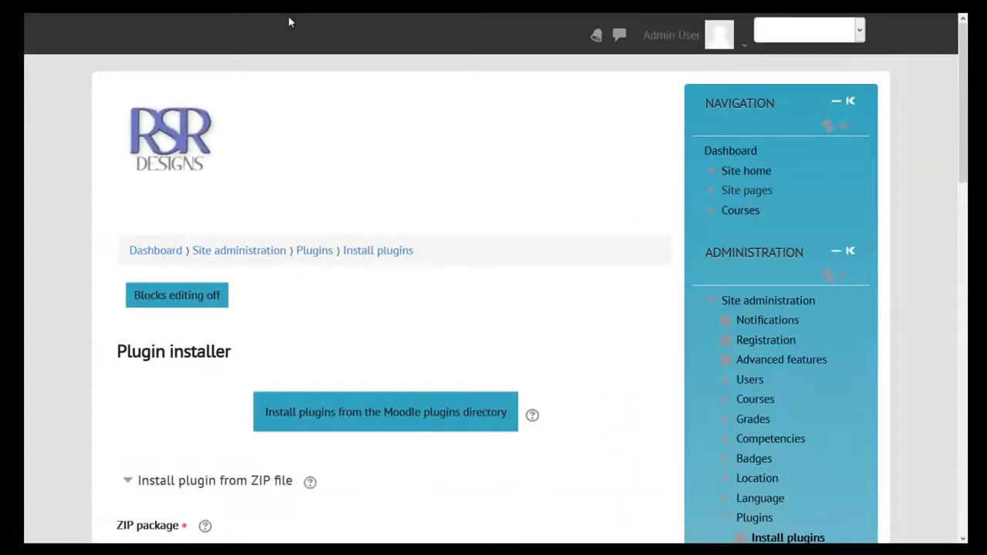
scroll(290, 23, "down", 1)
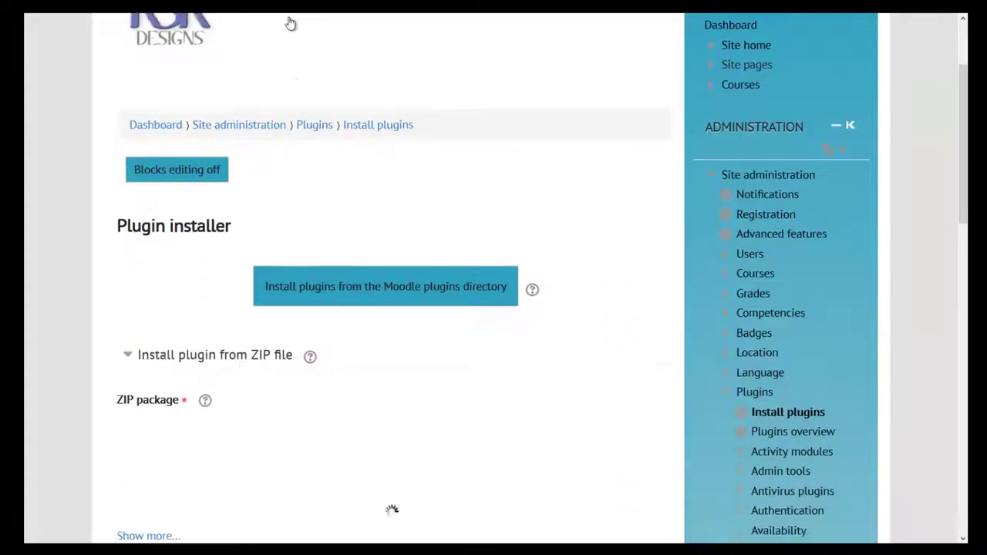
scroll(290, 22, "down", 1)
scroll(289, 23, "down", 1)
scroll(290, 23, "down", 1)
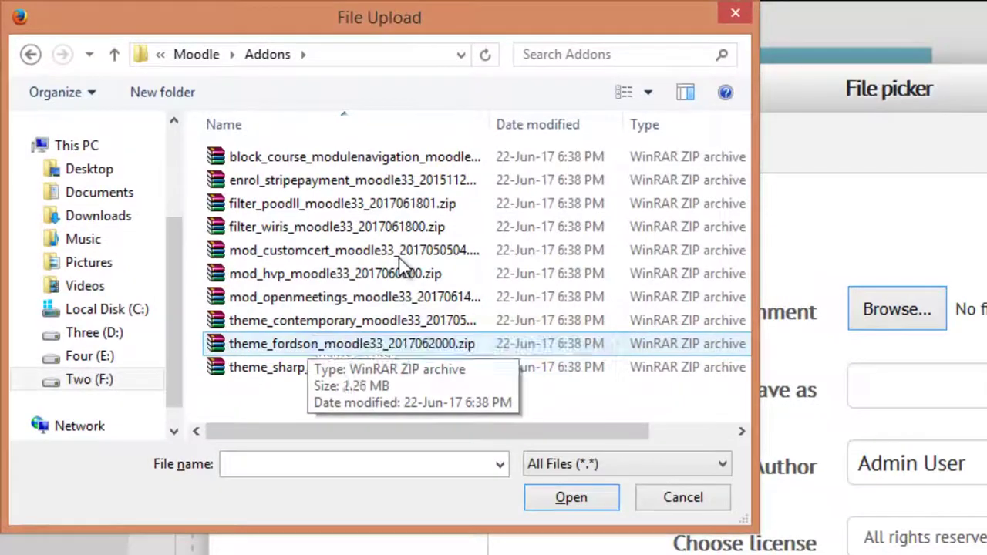
Upload the theme_fordson ZIP file into the ZIP package box
left_click(340, 343)
key("Return")
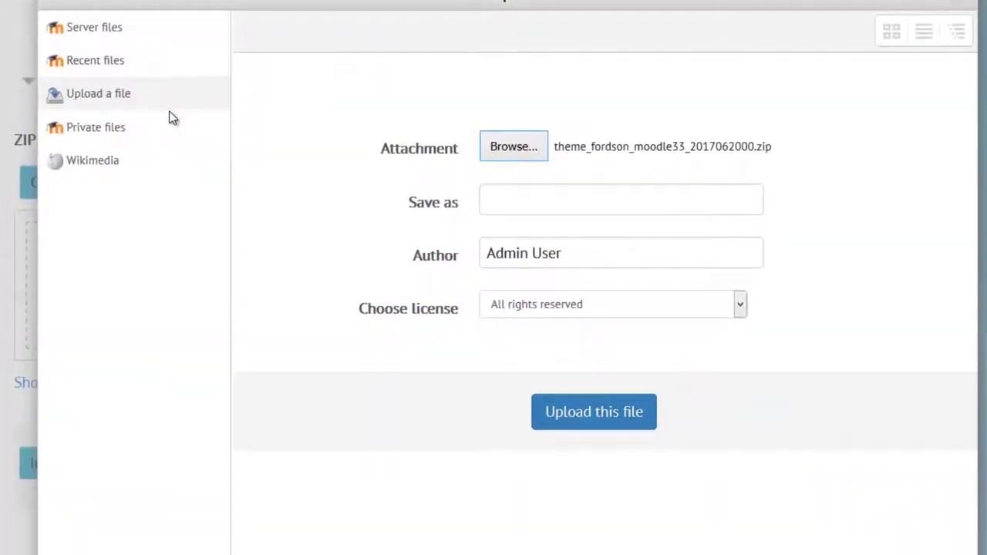
key("Return")
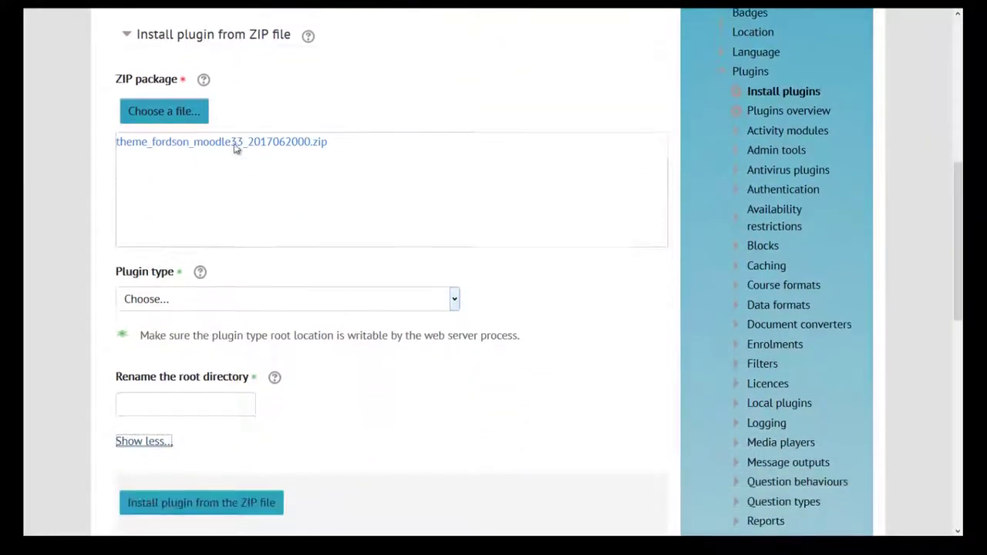
Set Plugin type to Theme (theme) and submit the ZIP for installation
scroll(235, 148, "down", 3)
left_click(234, 145)
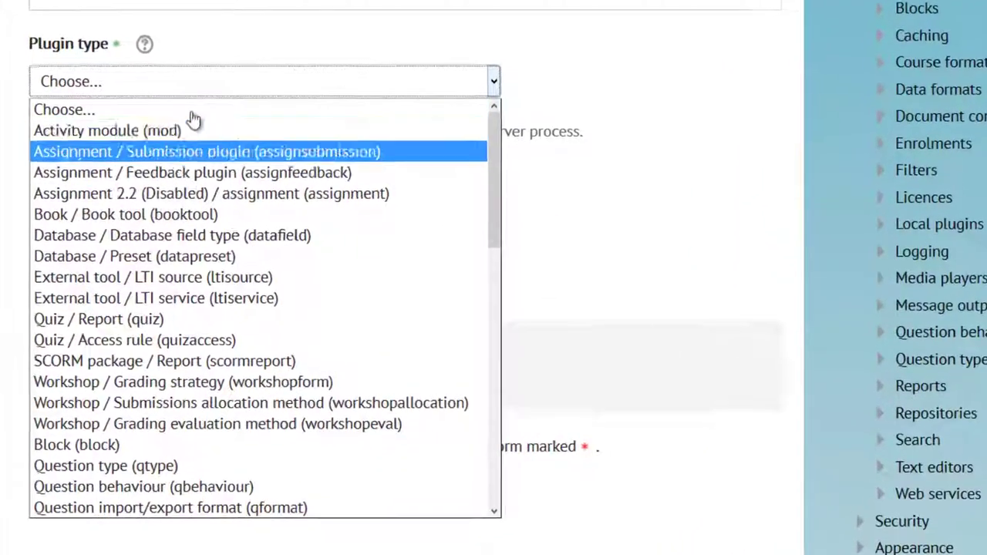
type("Theme (theme)")
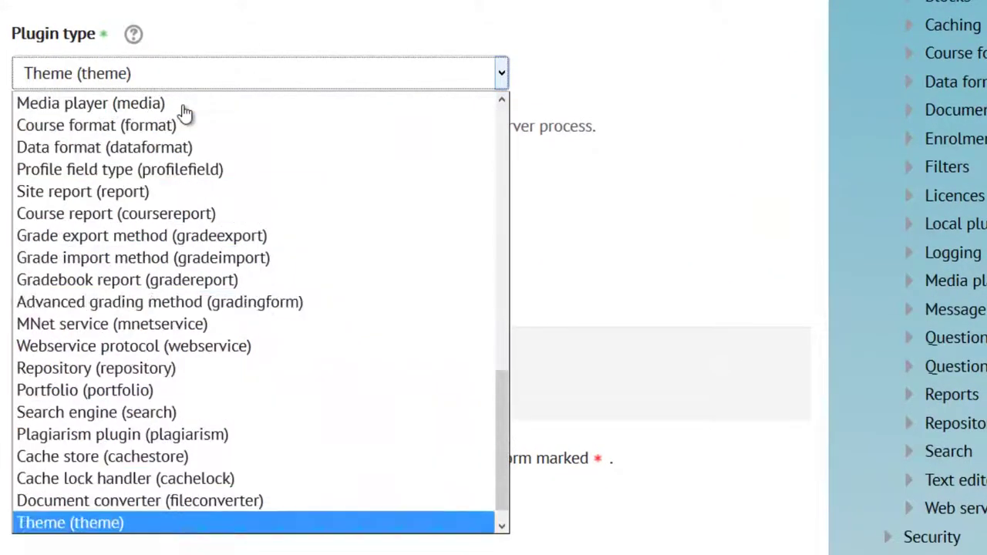
key("Return")
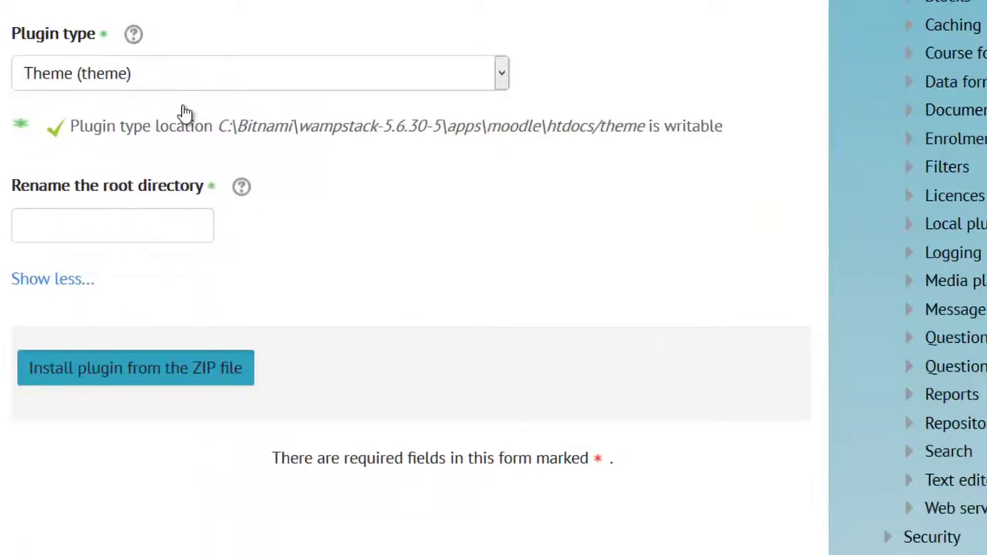
key("Tab")
key("Return")
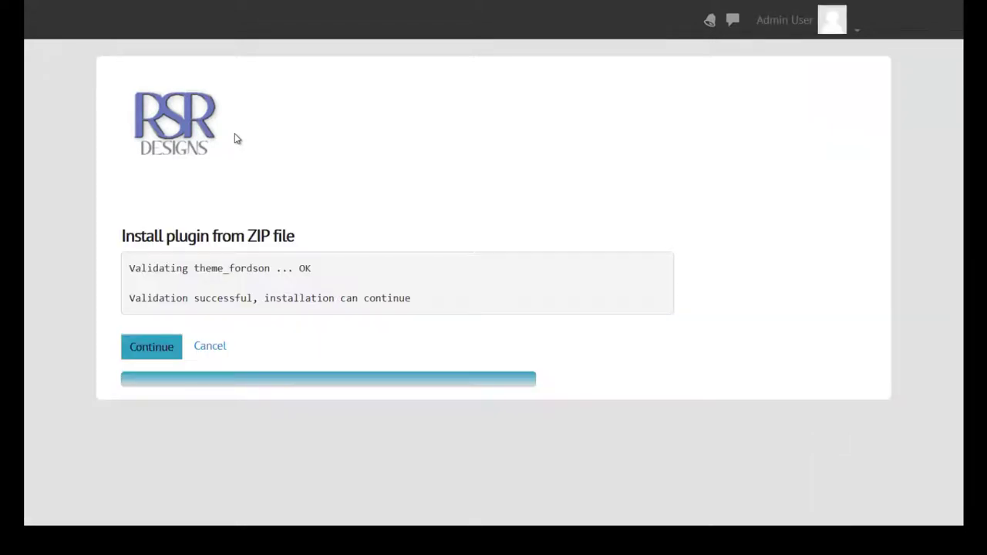
Continue past 'Validation successful' to the Plugins requiring attention list
key("Return")
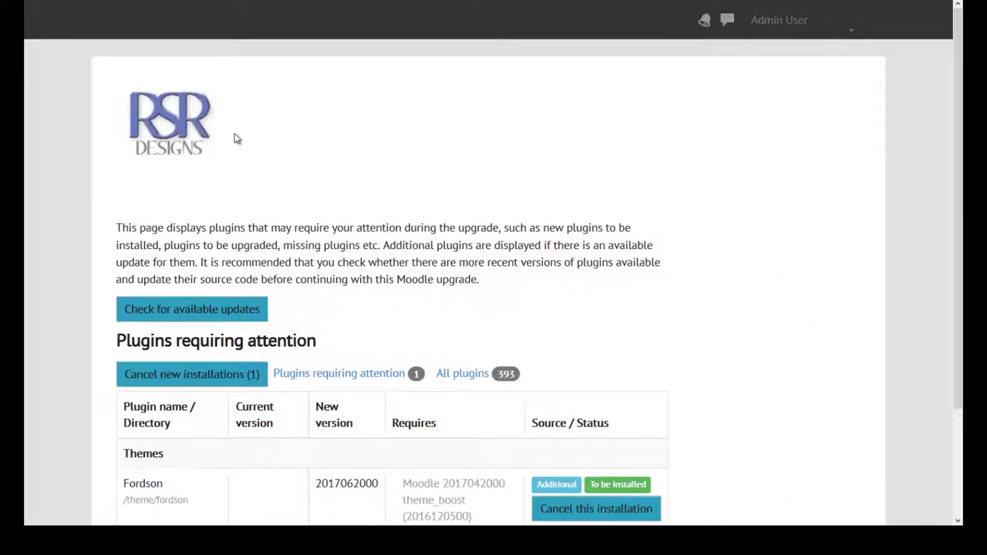
Scroll to 'Upgrade Moodle database now' and complete the theme_fordson installation
scroll(237, 139, "down", 3)
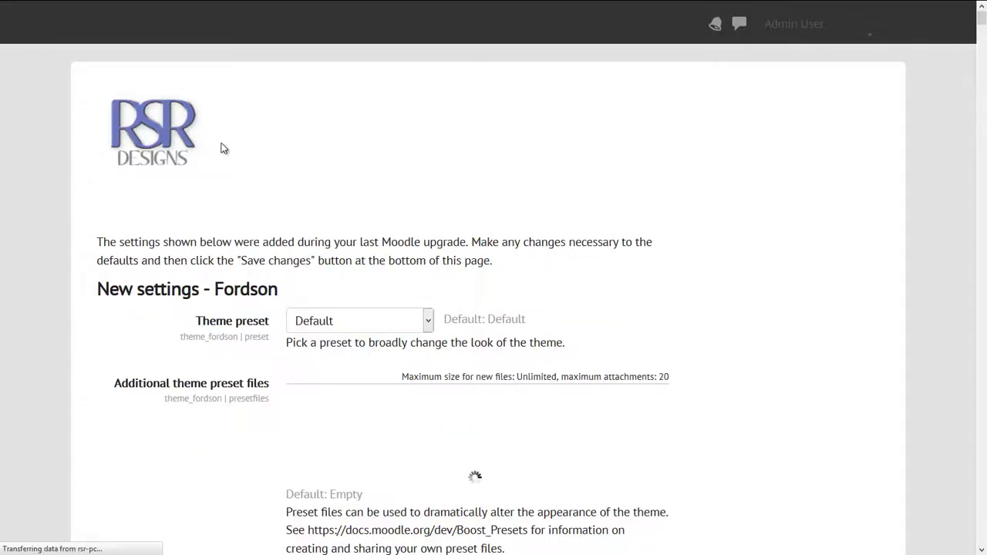
Choose E-Learner in the Fordson Theme preset dropdown instead of Default_X
scroll(223, 148, "down", 1)
scroll(223, 148, "down", 2)
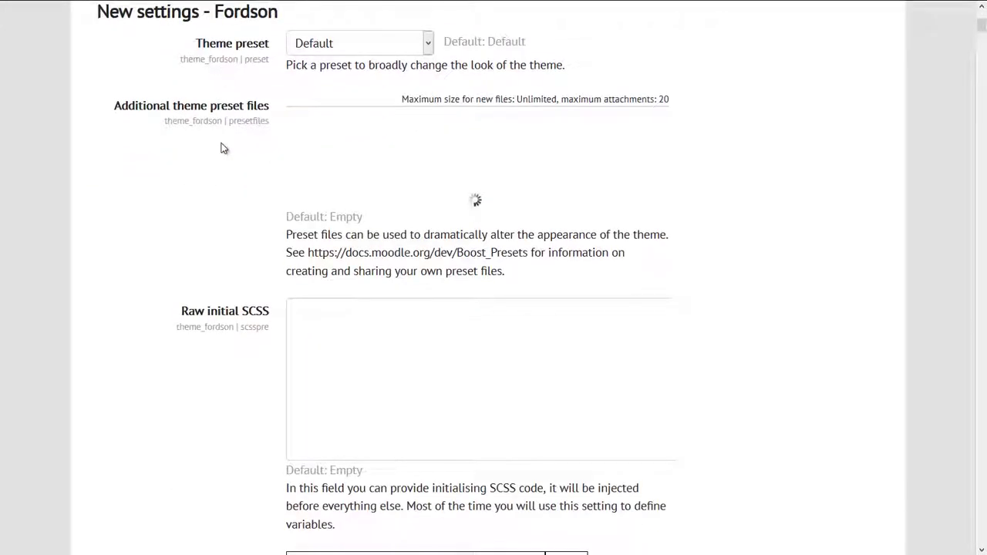
scroll(223, 148, "up", 1)
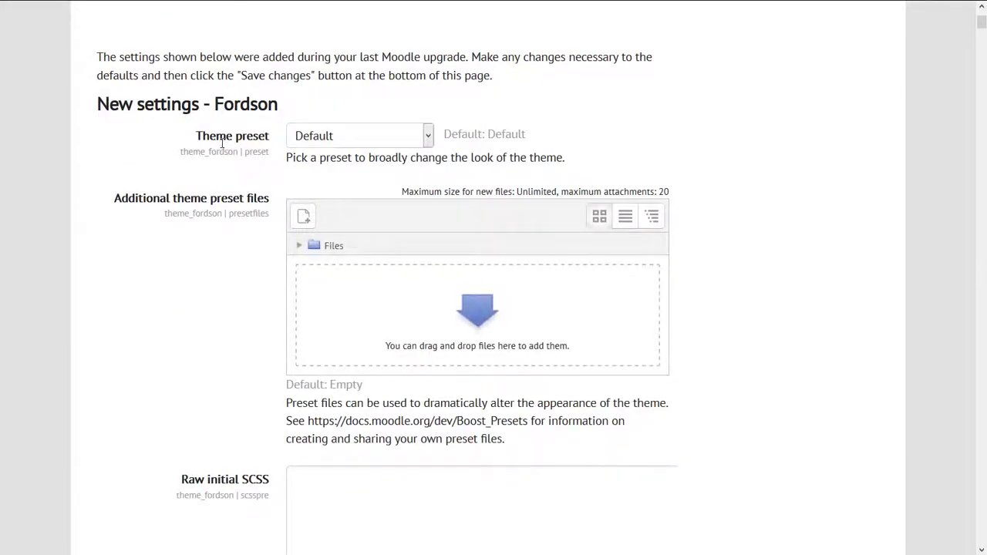
left_click(223, 148)
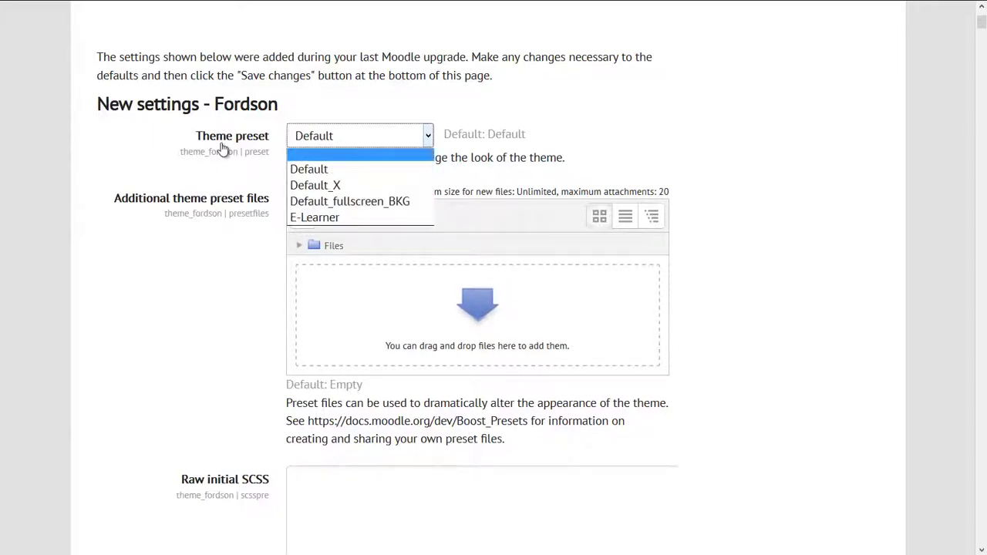
key("Down")
key("Down")
key("Up")
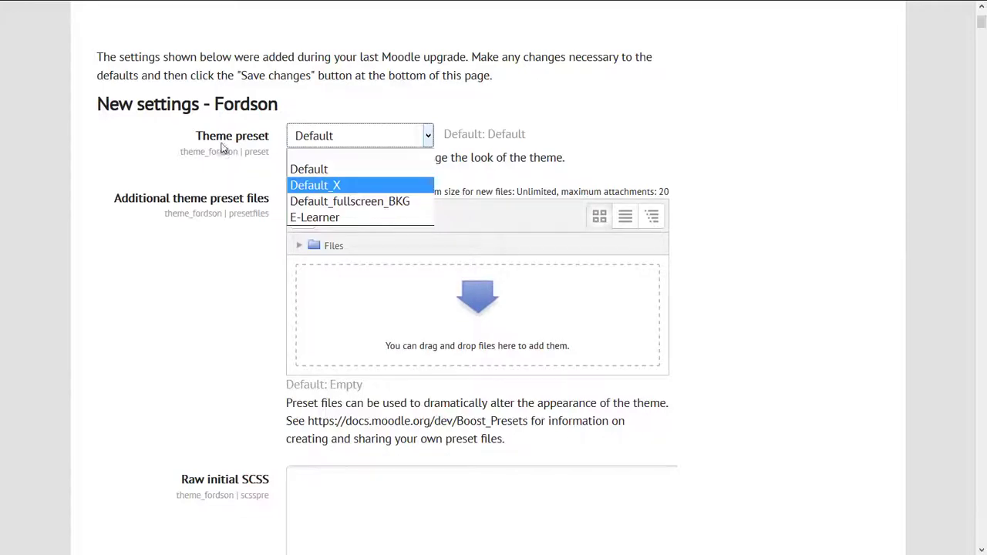
key("Escape")
key("Down")
left_click(223, 148)
key("Down")
key("Down")
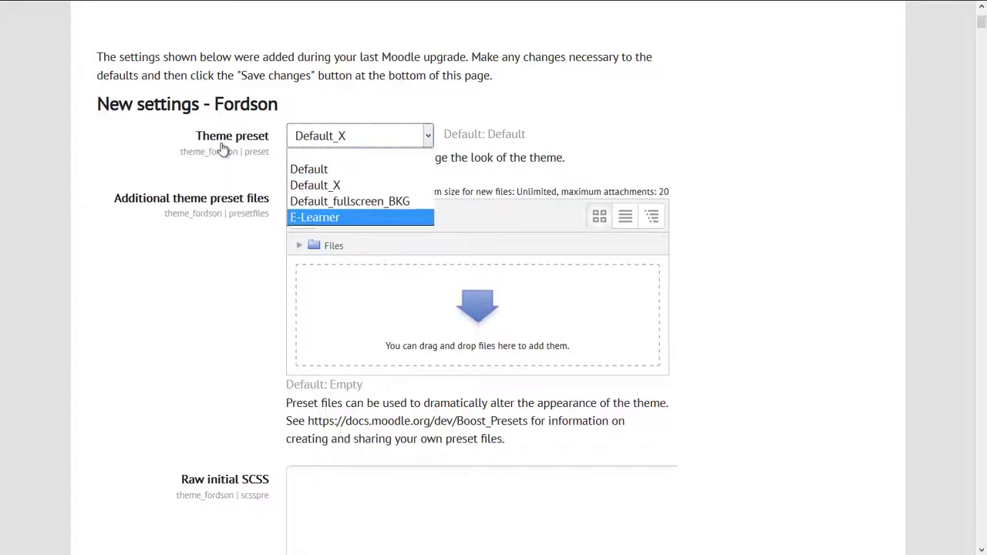
key("Return")
Recheck the Theme preset options at the top of the Fordson settings
scroll(223, 148, "down", 4)
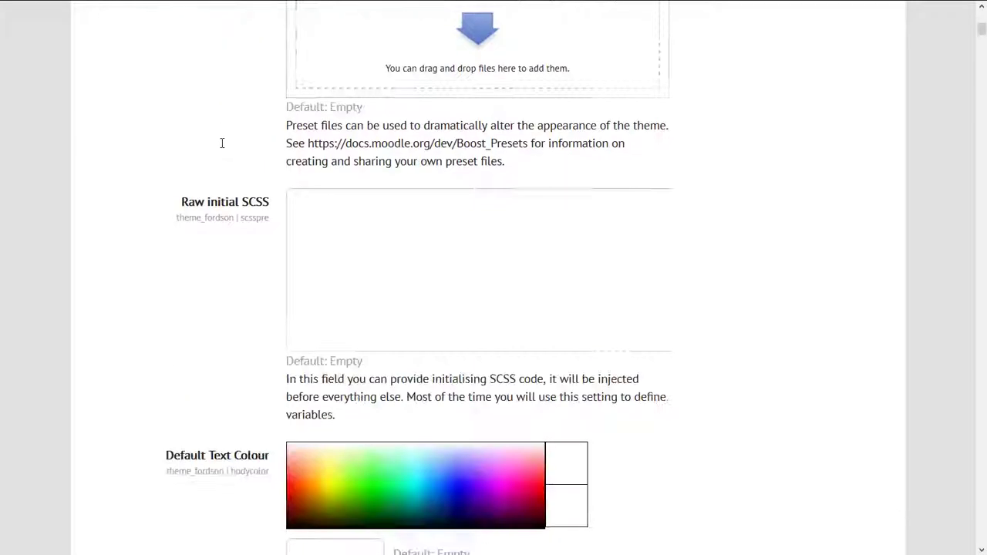
scroll(223, 148, "down", 5)
scroll(222, 148, "down", 5)
scroll(223, 148, "down", 4)
scroll(223, 148, "up", 8)
scroll(223, 148, "up", 8)
key("alt+Down")
key("Down")
Scroll to the bottom of the Fordson settings page and save the changes
scroll(222, 148, "down", 5)
scroll(223, 148, "down", 6)
scroll(223, 149, "down", 6)
scroll(222, 148, "down", 5)
scroll(223, 148, "down", 5)
scroll(223, 149, "down", 5)
scroll(223, 148, "down", 6)
scroll(223, 148, "down", 5)
scroll(223, 148, "down", 6)
scroll(223, 148, "down", 6)
scroll(223, 148, "down", 6)
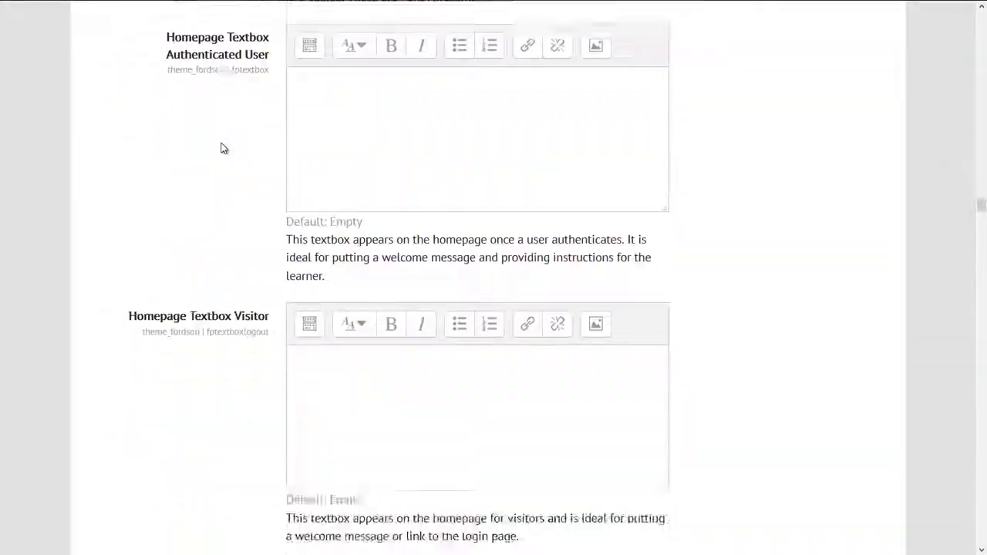
scroll(223, 148, "down", 6)
scroll(223, 149, "down", 6)
scroll(223, 148, "down", 5)
scroll(222, 148, "down", 6)
scroll(222, 148, "down", 6)
scroll(223, 148, "down", 6)
scroll(223, 148, "down", 6)
scroll(223, 148, "down", 6)
scroll(223, 148, "down", 6)
scroll(222, 148, "down", 6)
scroll(223, 148, "down", 6)
scroll(223, 148, "down", 6)
scroll(223, 148, "down", 6)
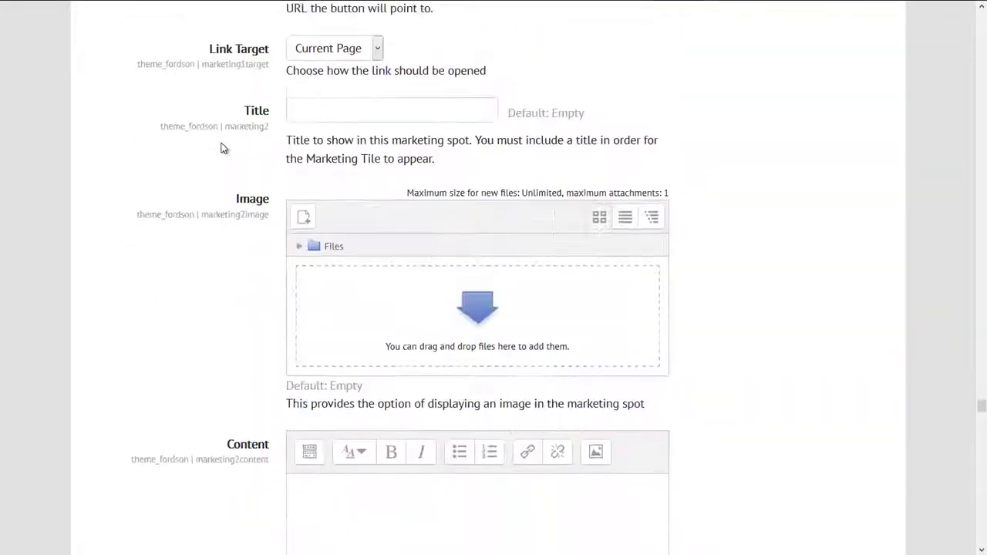
scroll(223, 148, "down", 6)
scroll(223, 148, "down", 6)
scroll(223, 148, "down", 6)
scroll(223, 148, "down", 6)
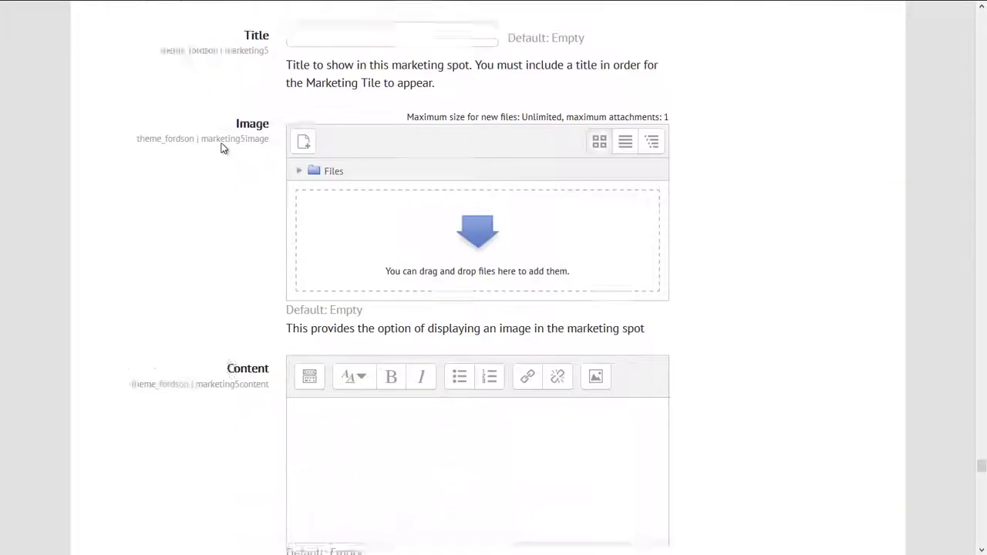
scroll(223, 148, "down", 6)
scroll(223, 148, "down", 6)
scroll(223, 148, "down", 6)
scroll(223, 148, "down", 6)
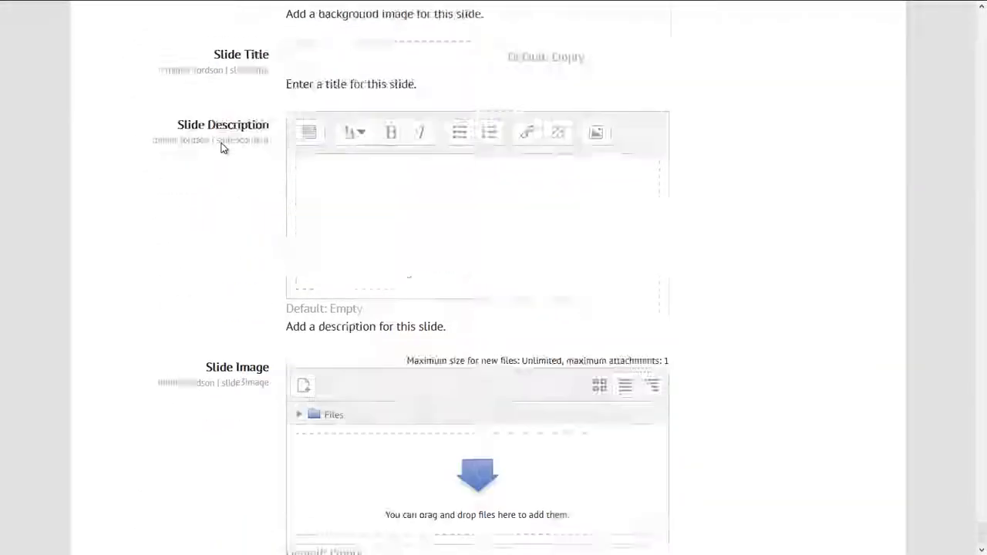
scroll(222, 148, "down", 3)
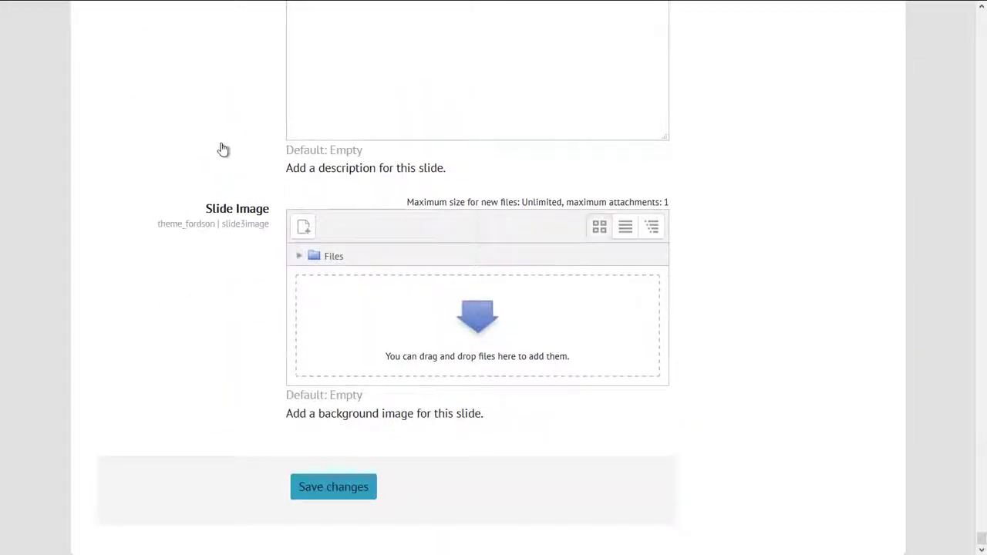
key("Return")
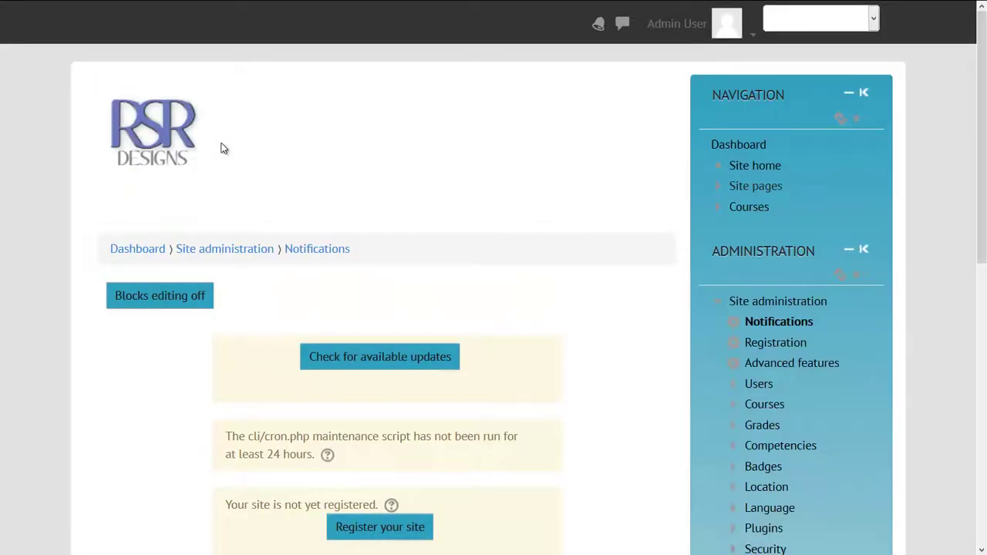
Scroll the Administration block to Appearance > Themes and its Theme selector
scroll(221, 148, "down", 2)
scroll(221, 149, "down", 2)
scroll(222, 148, "down", 1)
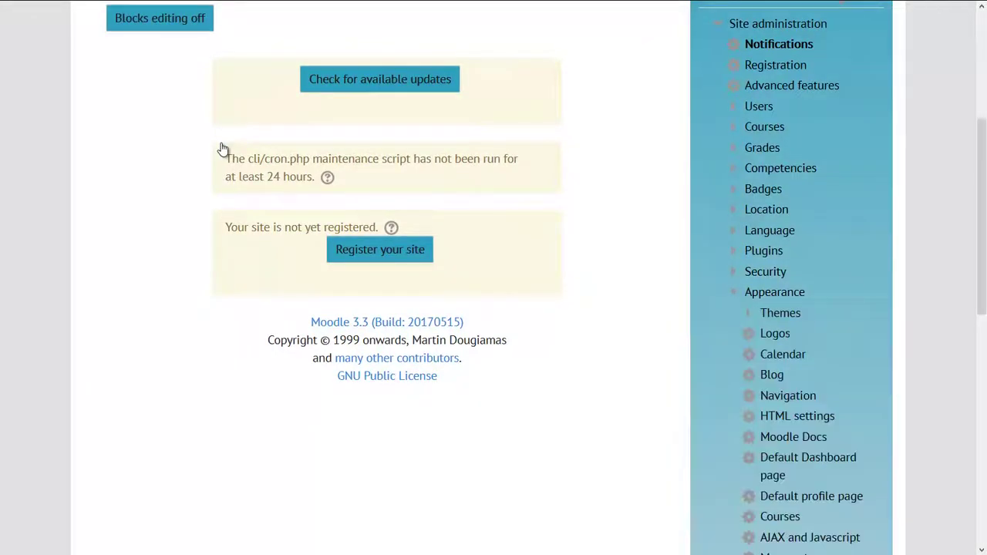
scroll(222, 148, "down", 2)
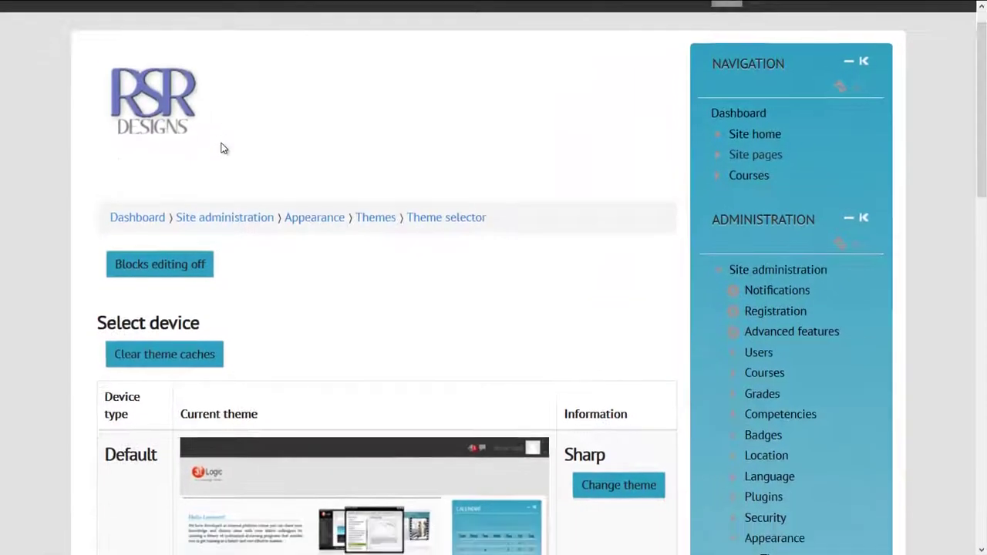
Choose Change theme for the Default device on the Theme selector page
scroll(221, 148, "down", 1)
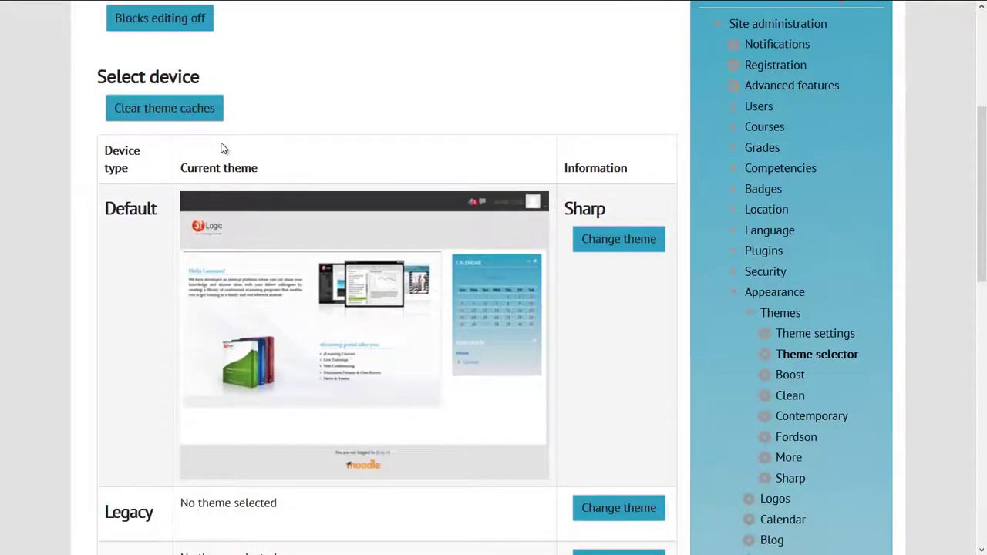
scroll(222, 148, "down", 2)
scroll(222, 148, "up", 1)
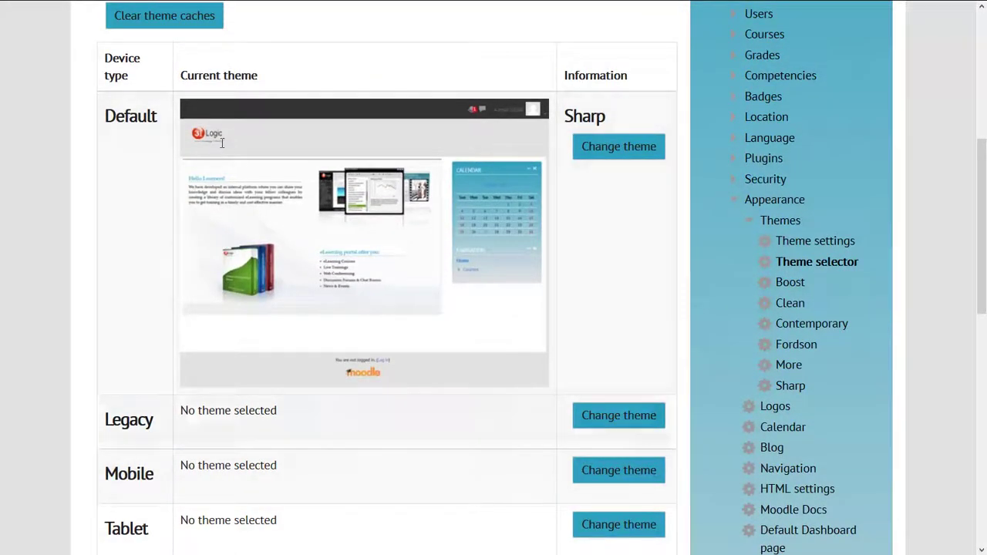
key("Return")
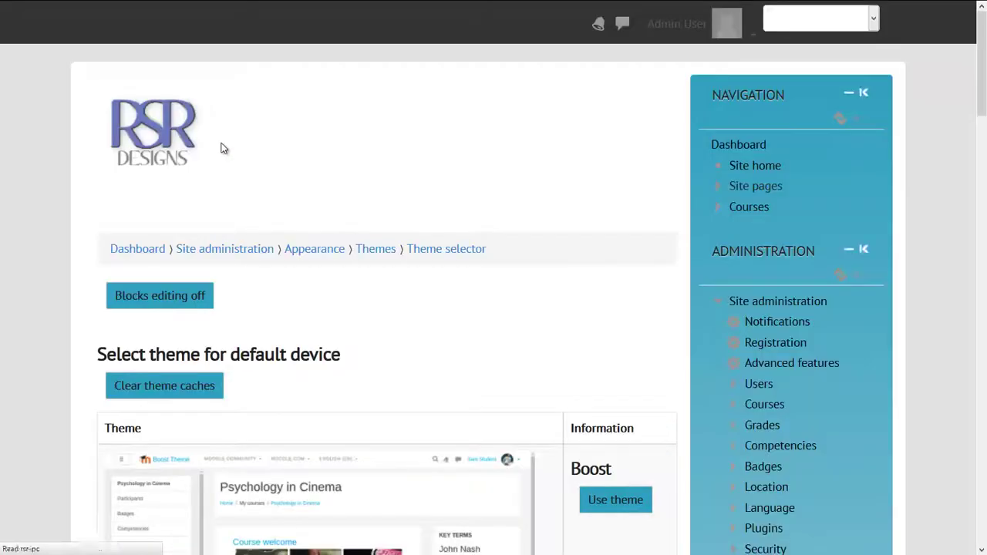
Scroll down the theme list past Contemporary and More to Fordson
scroll(221, 148, "down", 2)
scroll(221, 148, "down", 1)
scroll(222, 149, "down", 1)
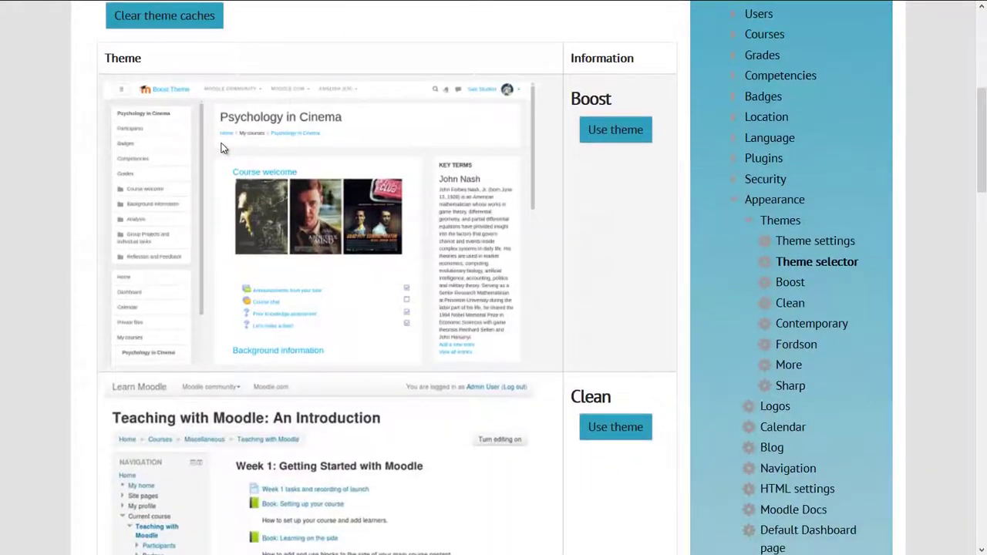
scroll(222, 148, "down", 2)
scroll(221, 148, "down", 2)
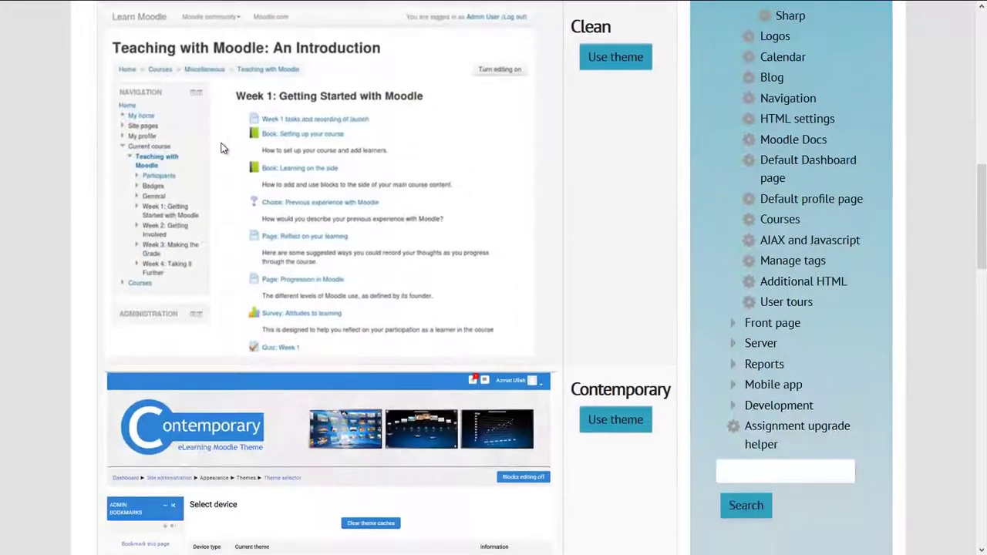
scroll(222, 148, "down", 1)
scroll(221, 148, "down", 2)
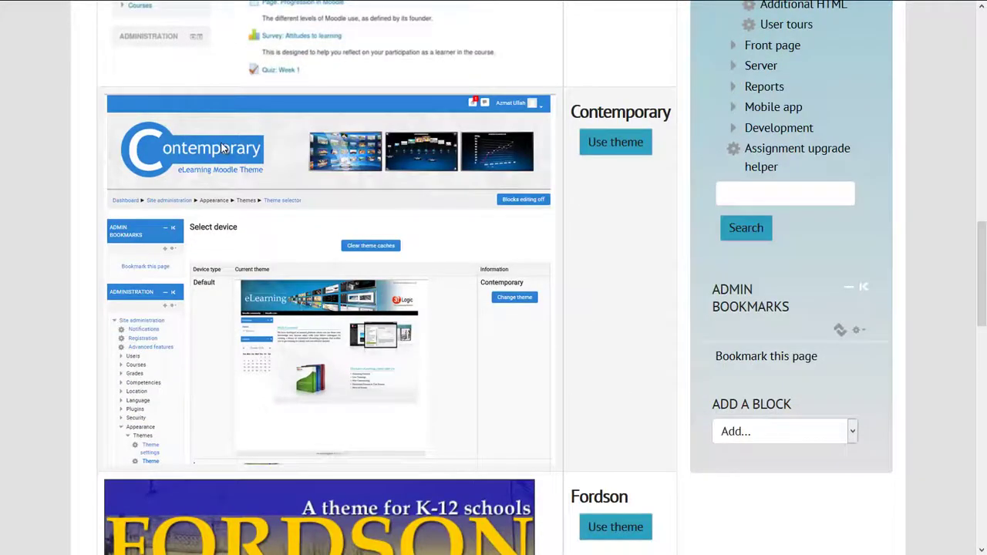
scroll(221, 148, "down", 1)
scroll(221, 148, "down", 1)
scroll(222, 148, "down", 1)
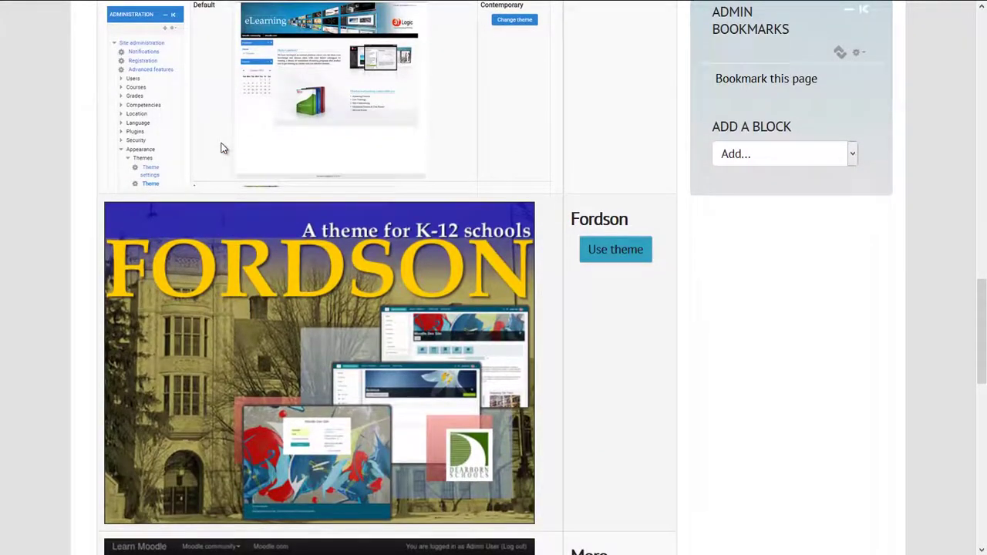
scroll(221, 149, "down", 1)
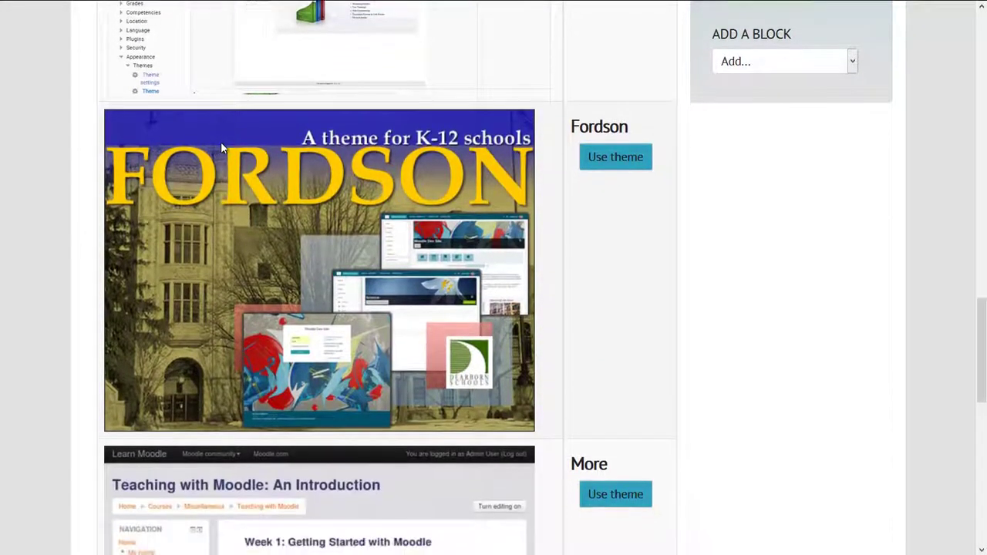
scroll(222, 148, "down", 1)
scroll(221, 148, "down", 1)
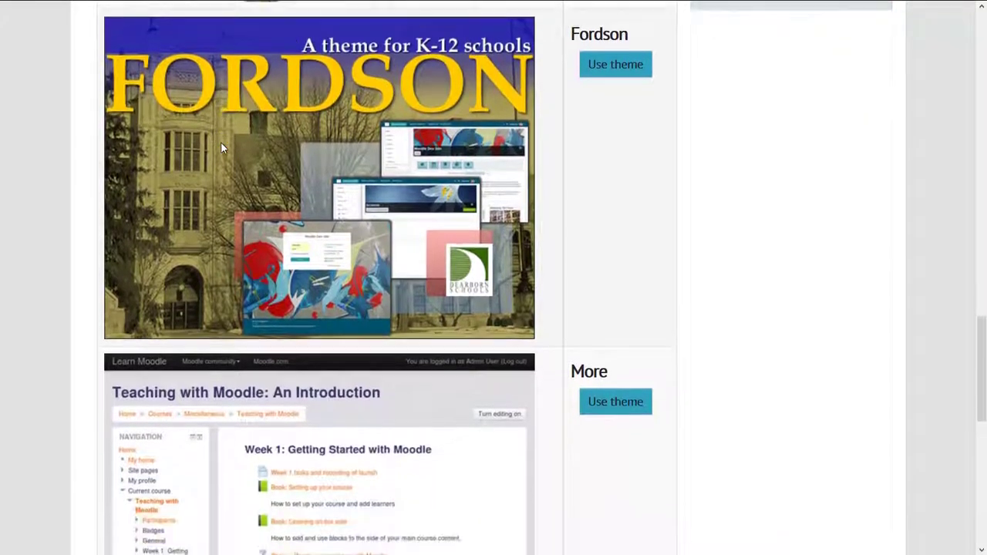
scroll(221, 149, "down", 1)
scroll(221, 148, "down", 1)
scroll(221, 148, "down", 2)
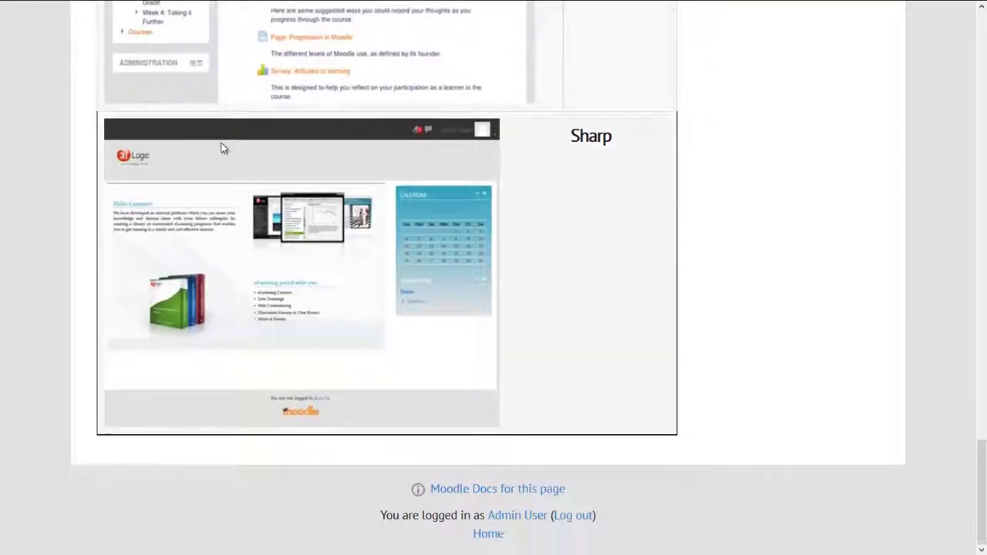
scroll(221, 148, "up", 4)
scroll(220, 148, "up", 5)
scroll(220, 148, "up", 1)
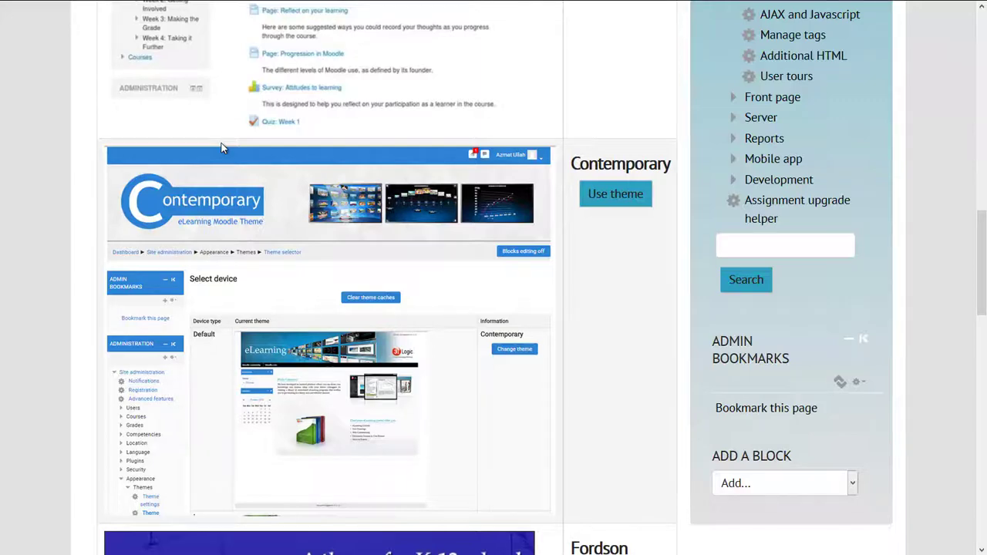
scroll(221, 148, "down", 2)
scroll(222, 148, "down", 2)
scroll(222, 148, "down", 1)
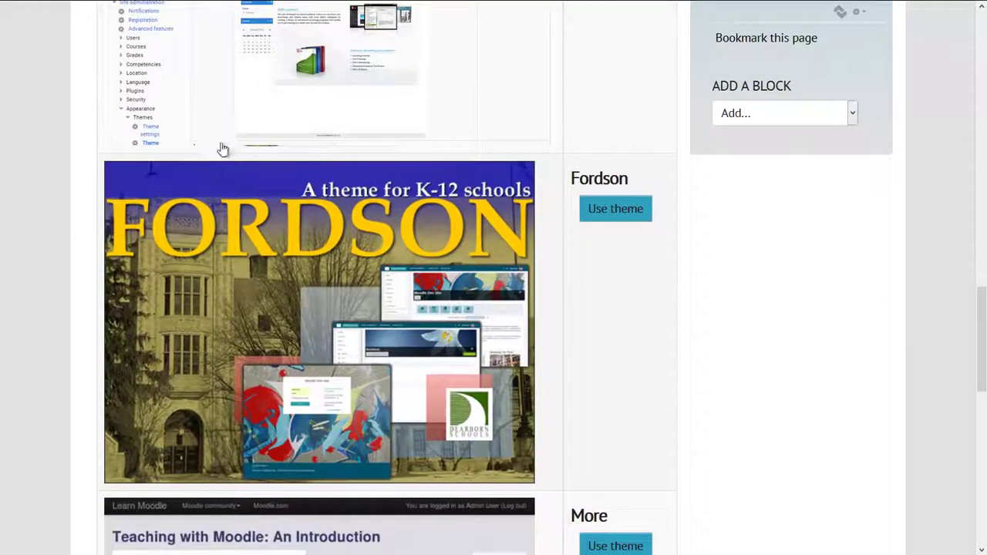
Apply Fordson with Use theme and continue past the New theme saved page
left_click(222, 148)
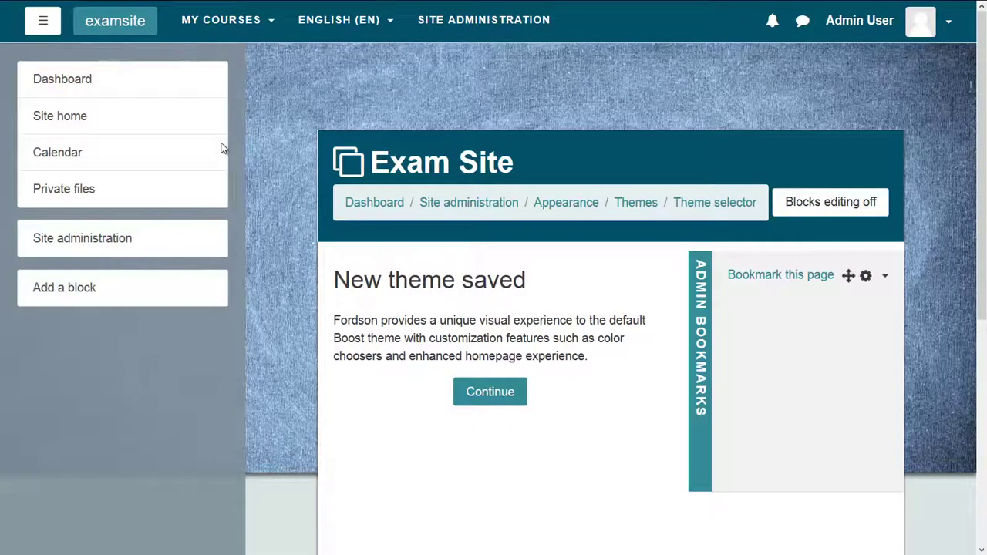
scroll(221, 147, "down", 4)
scroll(221, 145, "up", 4)
scroll(222, 145, "down", 2)
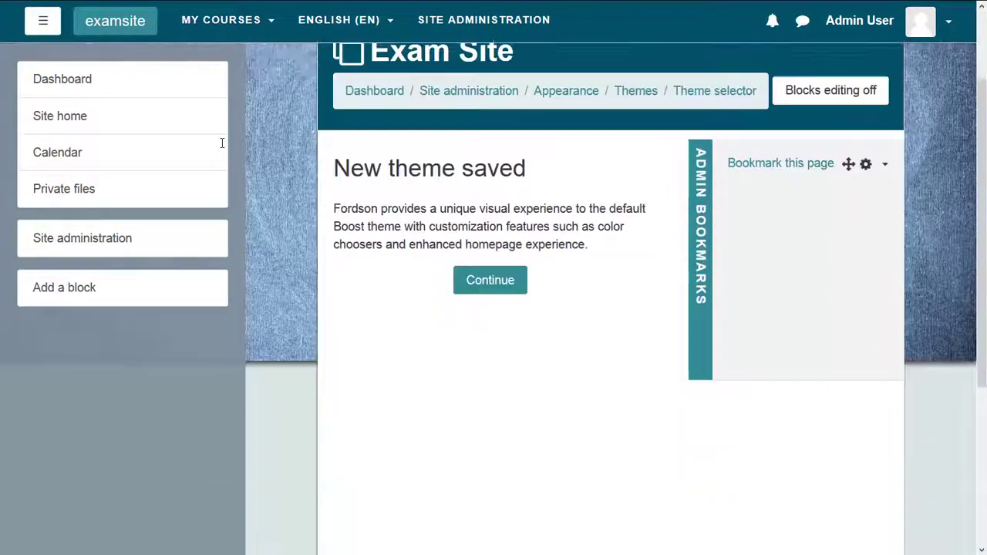
scroll(221, 144, "down", 3)
scroll(224, 149, "up", 4)
key("Return")
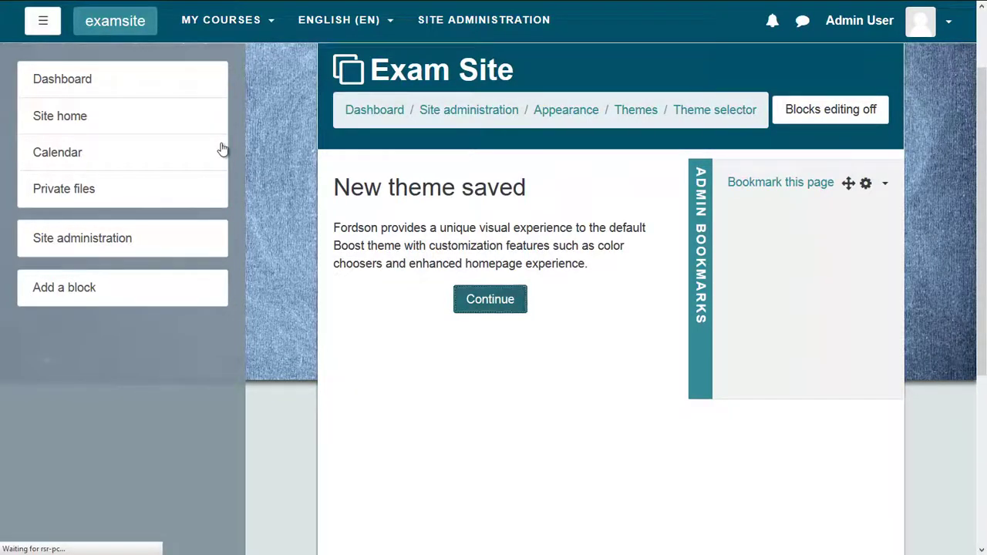
scroll(222, 147, "down", 3)
Clear theme caches and view the Admin User dashboard in Fordson style
scroll(221, 147, "up", 2)
scroll(222, 147, "up", 1)
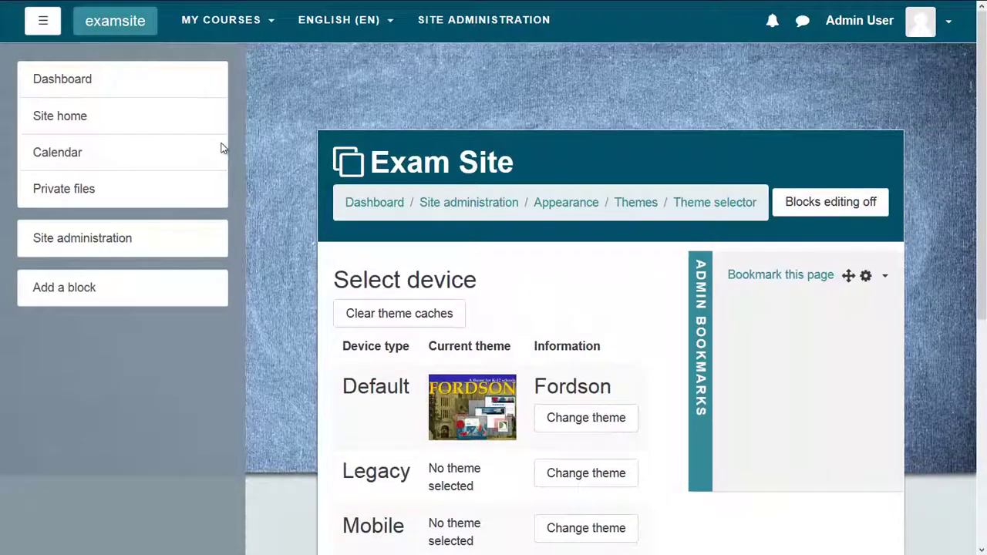
key("Return")
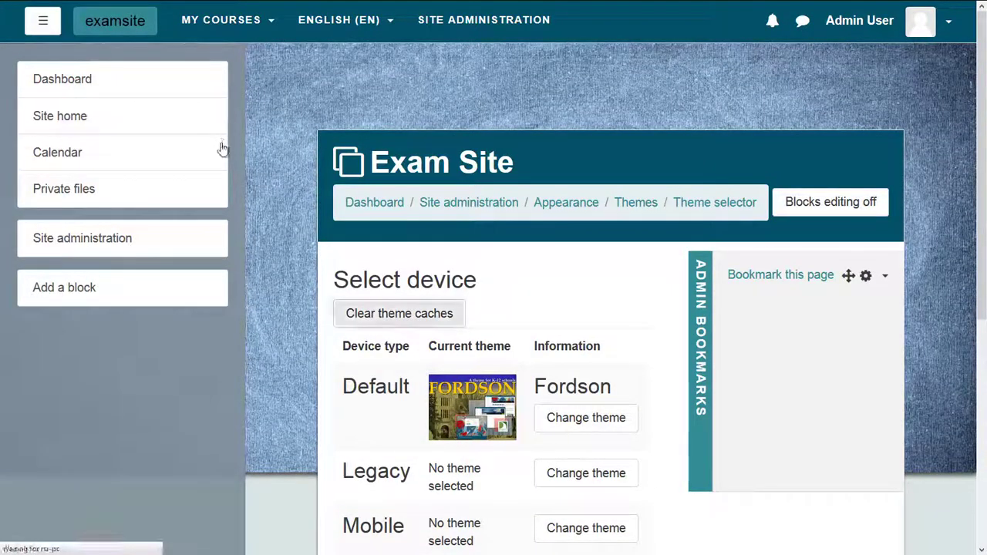
scroll(222, 147, "down", 3)
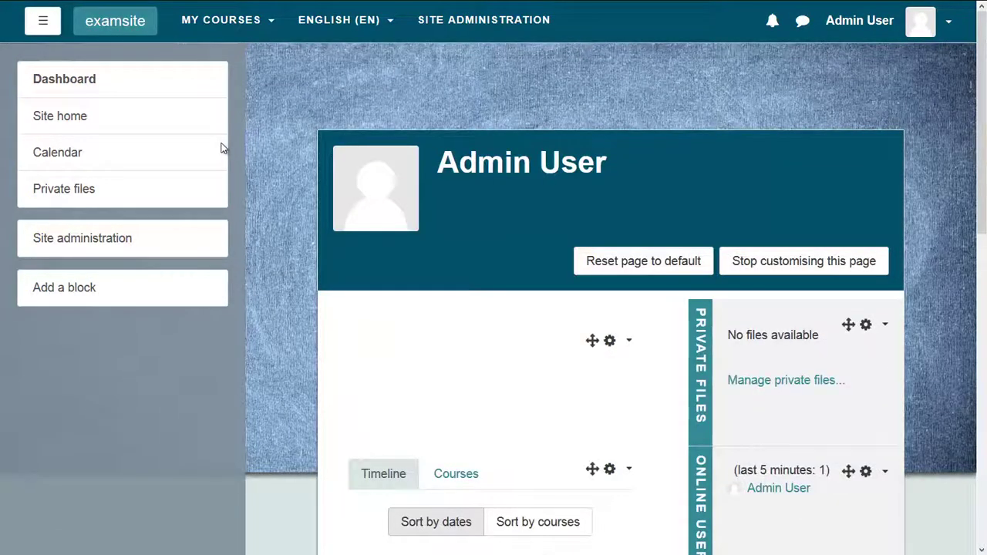
Scroll the Fordson-styled Dashboard and zoom the browser out to fit more content
scroll(221, 147, "down", 3)
scroll(221, 147, "up", 2)
scroll(221, 148, "down", 2)
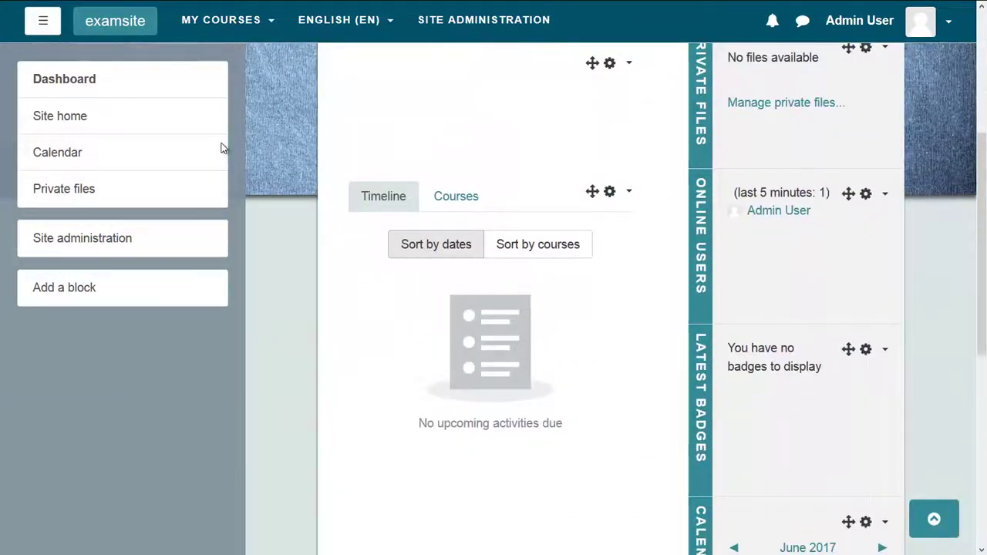
key("ctrl+minus")
key("ctrl+minus")
key("ctrl+minus")
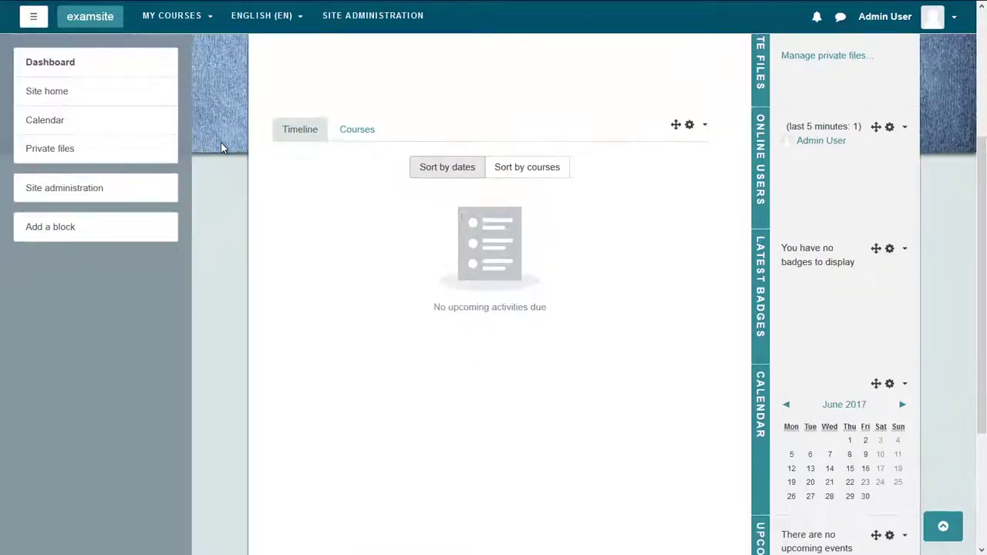
Review the zoomed-out Dashboard, then go to the Exam Site home page
scroll(222, 148, "up", 2)
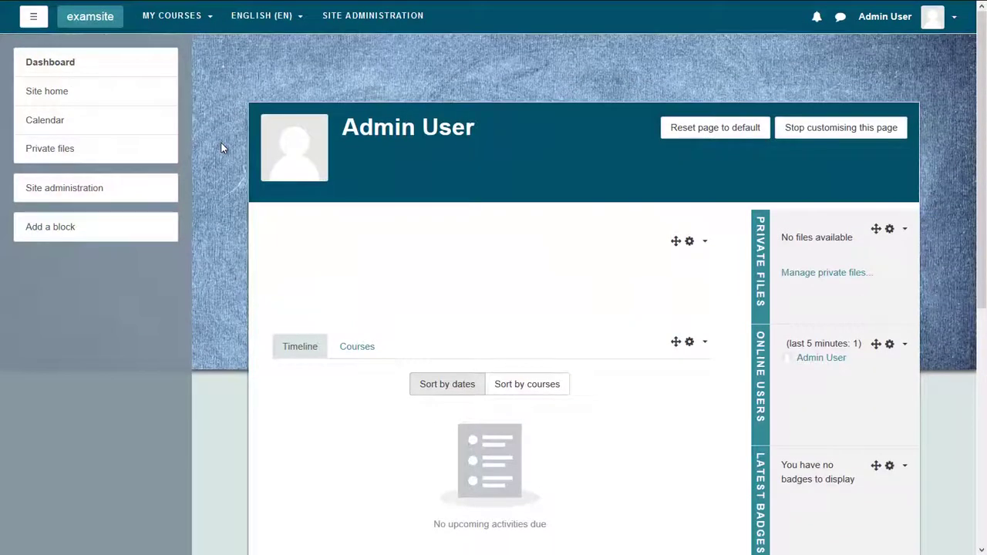
scroll(222, 148, "down", 1)
scroll(221, 147, "down", 1)
scroll(221, 147, "down", 2)
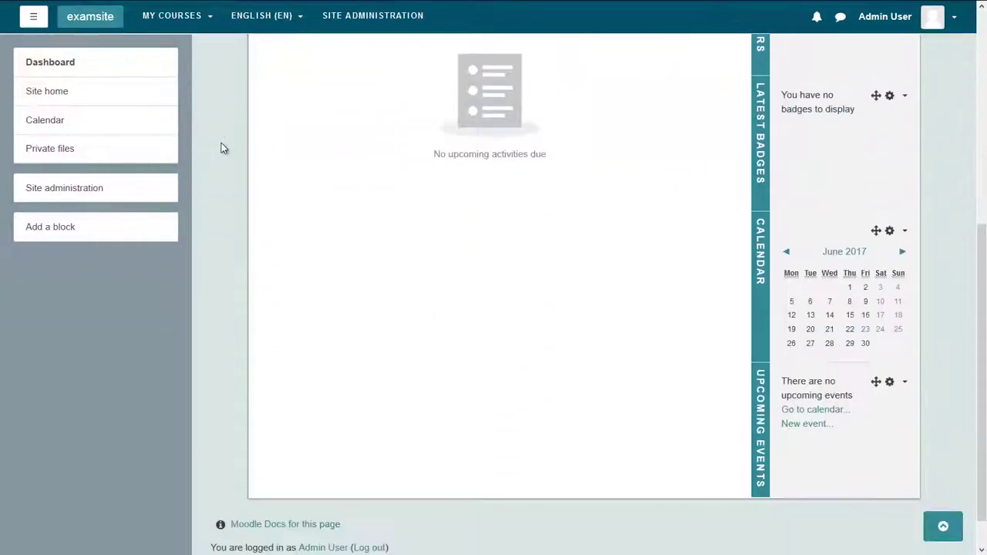
scroll(221, 147, "up", 4)
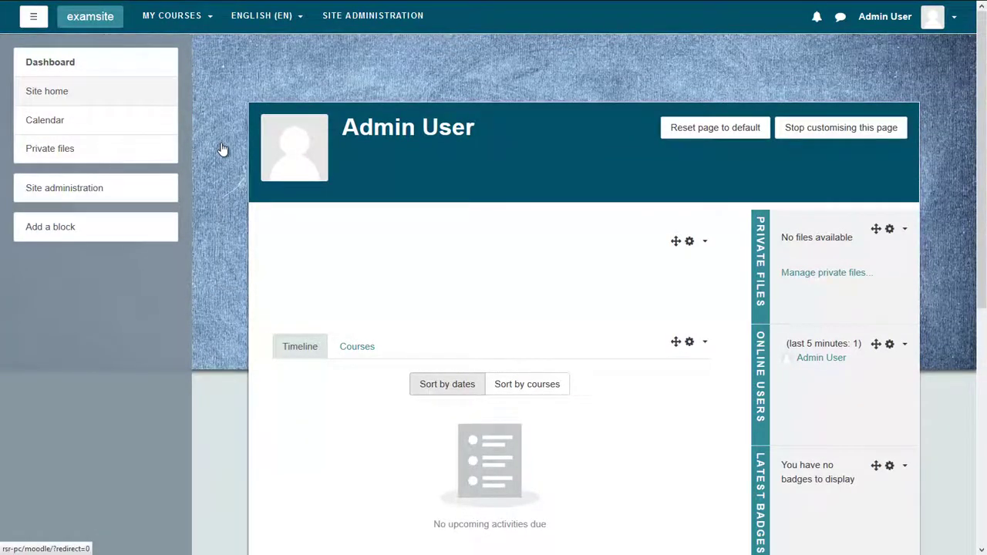
key("Return")
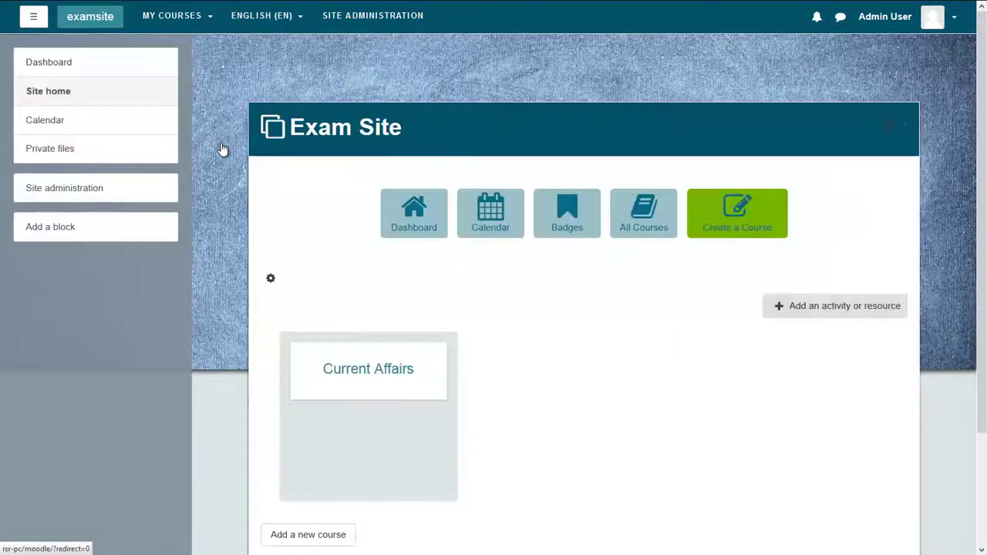